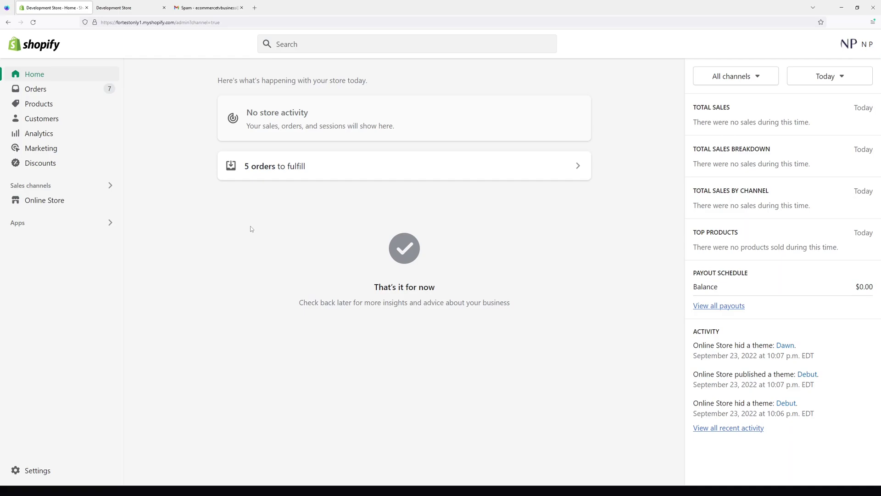
- In Settings > Notifications, enable double opt-in for email subscriptions
{"action": "left_click", "coordinate": [37, 470]}
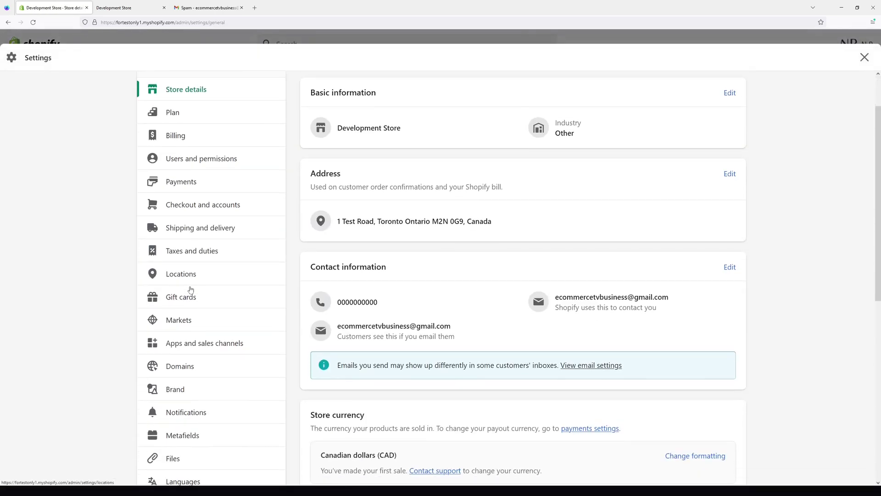
{"action": "scroll", "coordinate": [191, 288], "scroll_direction": "down", "scroll_amount": 1}
{"action": "left_click", "coordinate": [184, 354]}
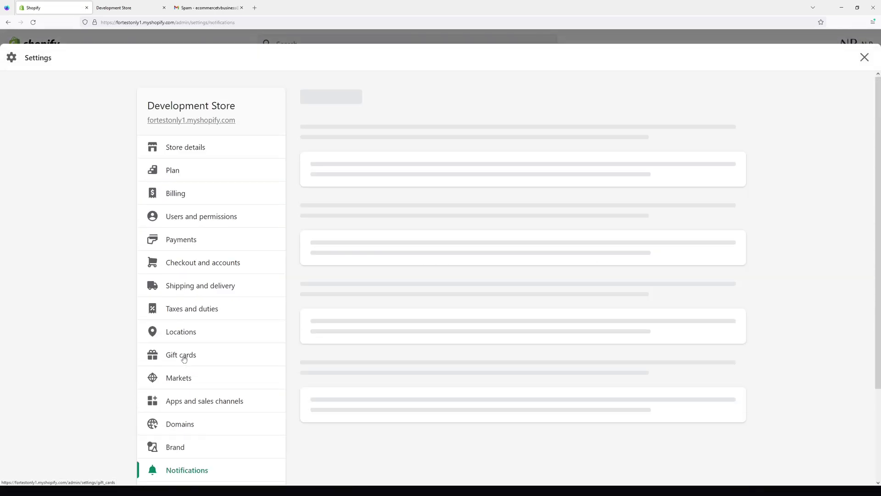
{"action": "scroll", "coordinate": [544, 142], "scroll_direction": "down", "scroll_amount": 5}
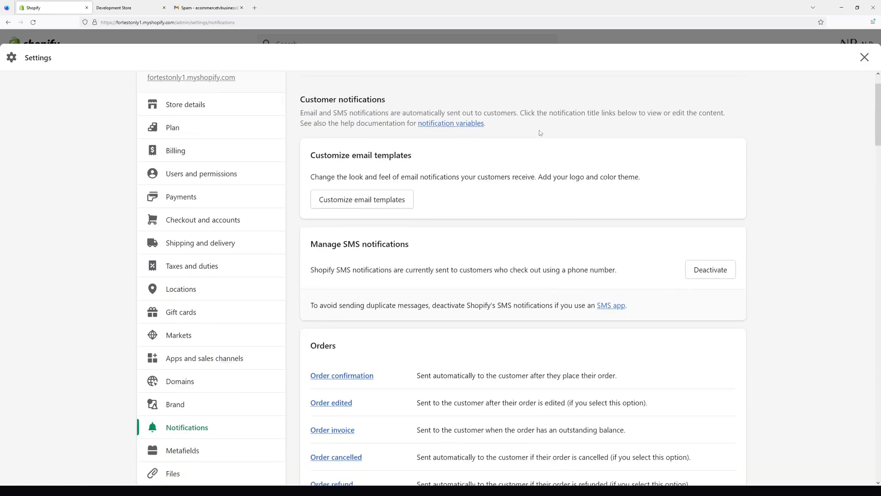
{"action": "scroll", "coordinate": [544, 142], "scroll_direction": "down", "scroll_amount": 5}
{"action": "scroll", "coordinate": [541, 134], "scroll_direction": "down", "scroll_amount": 5}
{"action": "scroll", "coordinate": [540, 131], "scroll_direction": "down", "scroll_amount": 4}
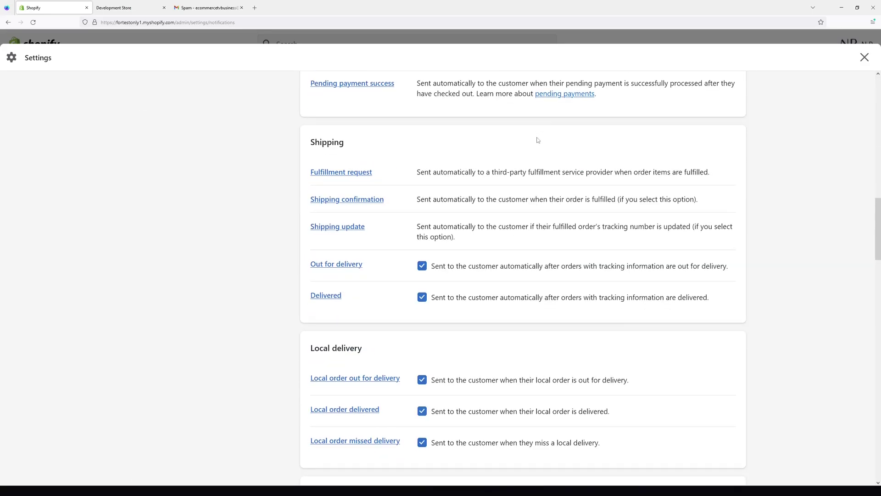
{"action": "scroll", "coordinate": [540, 131], "scroll_direction": "down", "scroll_amount": 4}
{"action": "scroll", "coordinate": [540, 131], "scroll_direction": "down", "scroll_amount": 5}
{"action": "scroll", "coordinate": [538, 134], "scroll_direction": "down", "scroll_amount": 5}
{"action": "scroll", "coordinate": [537, 137], "scroll_direction": "down", "scroll_amount": 4}
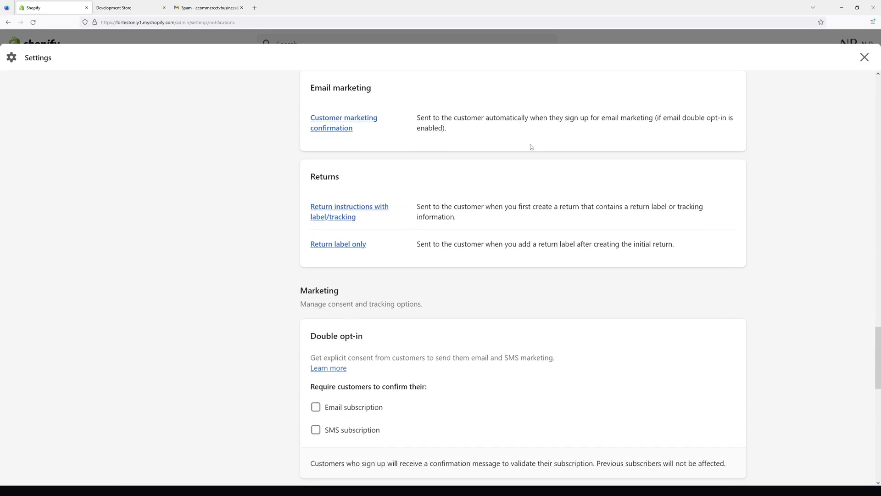
{"action": "scroll", "coordinate": [537, 137], "scroll_direction": "down", "scroll_amount": 2}
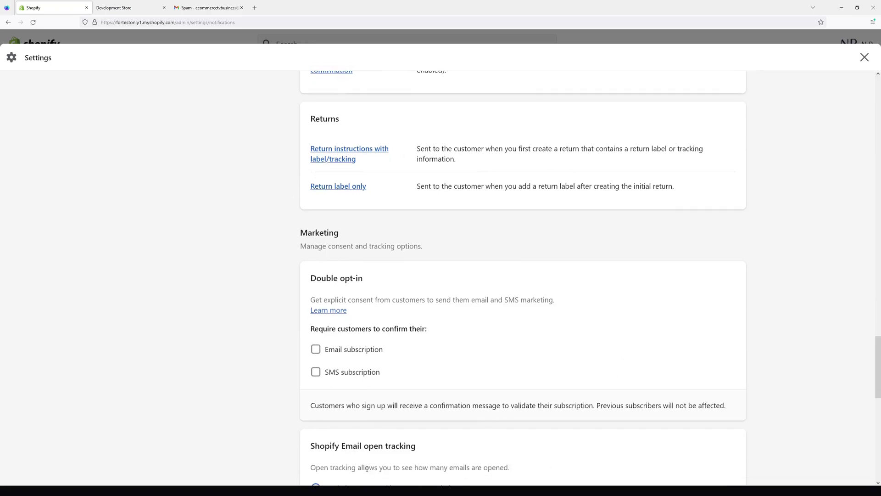
{"action": "left_click", "coordinate": [315, 349]}
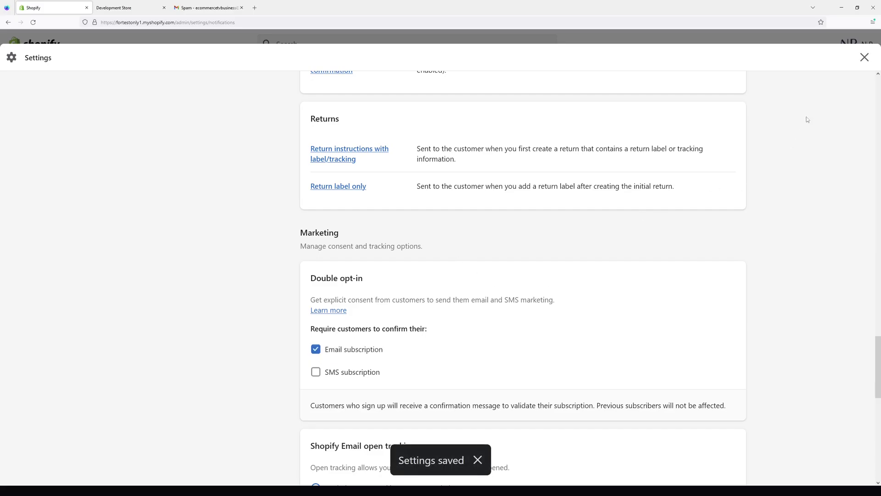
- Leave Settings and submit a test email through the storefront Newsletter signup
{"action": "left_click", "coordinate": [865, 57]}
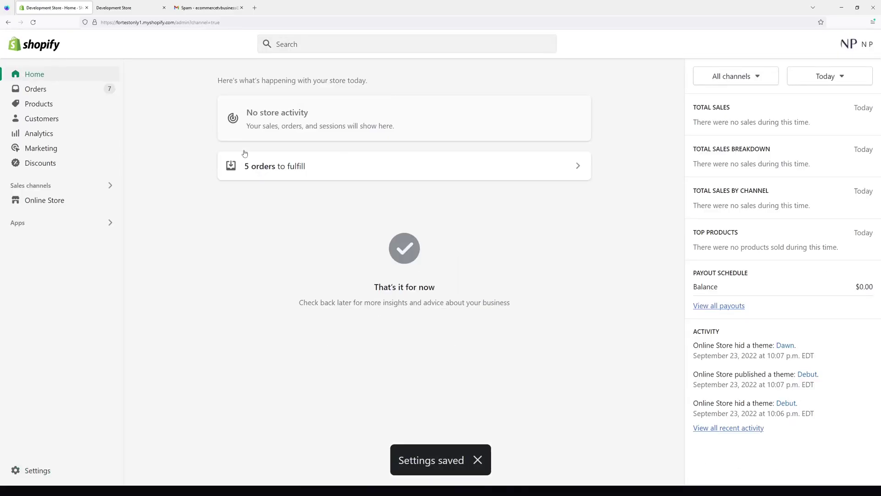
{"action": "left_click", "coordinate": [144, 7]}
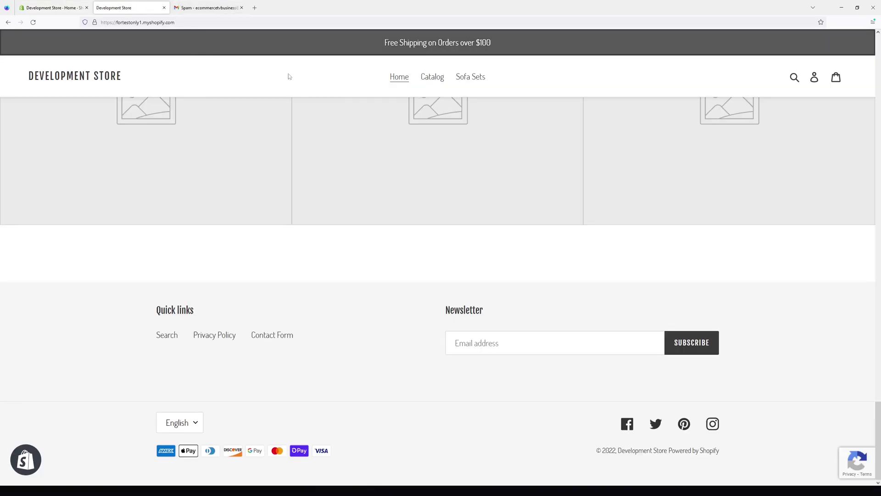
{"action": "left_click", "coordinate": [492, 343]}
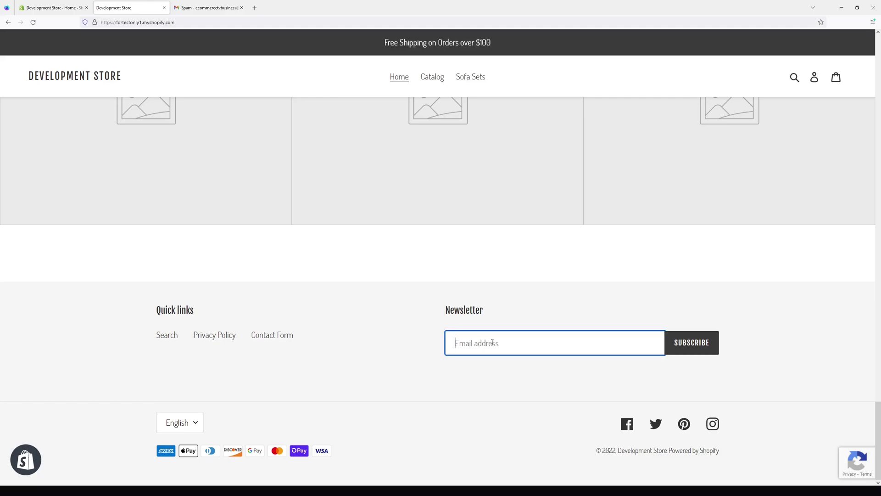
{"action": "left_click", "coordinate": [516, 373]}
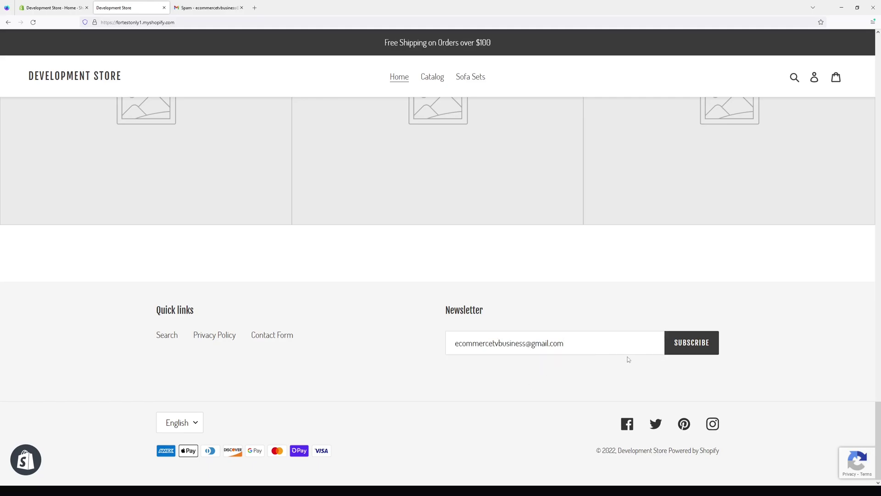
- Pass the 'I'm not a robot' check to finish the newsletter subscription
{"action": "left_click", "coordinate": [691, 343]}
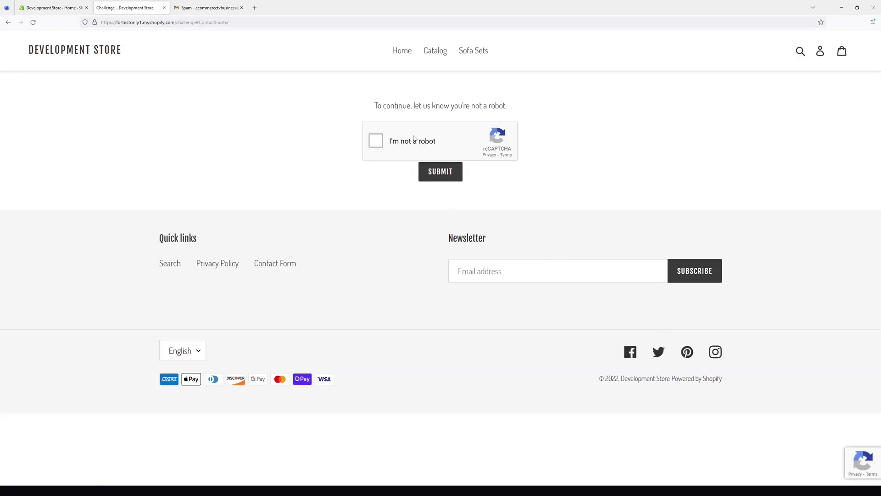
{"action": "left_click", "coordinate": [378, 141]}
{"action": "left_click", "coordinate": [428, 172]}
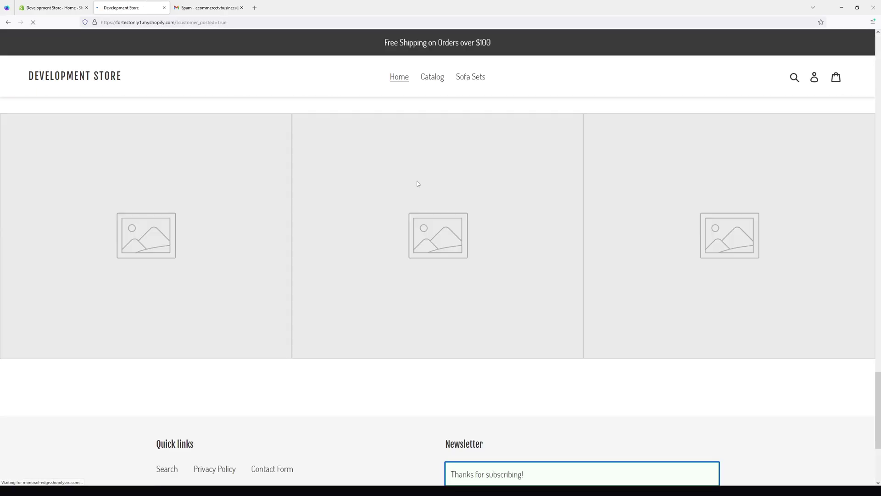
{"action": "scroll", "coordinate": [526, 325], "scroll_direction": "down", "scroll_amount": 2}
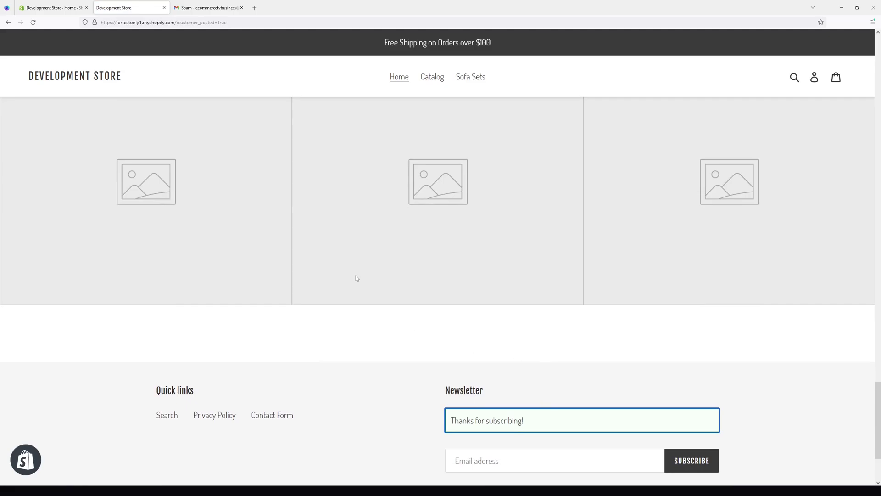
- Check the admin Customers list for subscriptions, then go to the Gmail Spam folder
{"action": "left_click", "coordinate": [51, 7]}
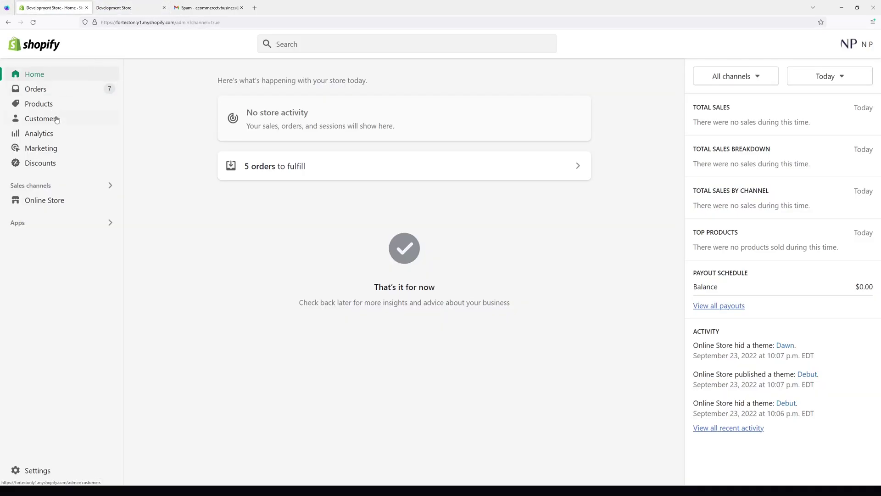
{"action": "left_click", "coordinate": [41, 118]}
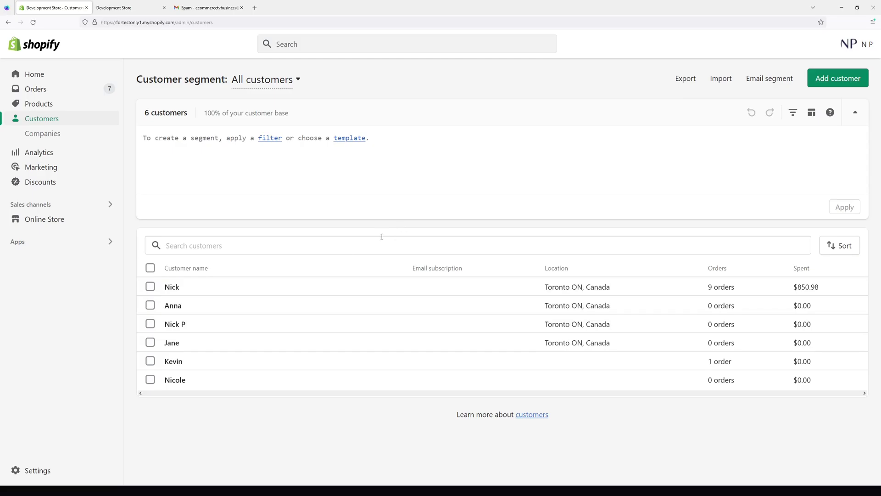
{"action": "left_click", "coordinate": [206, 8]}
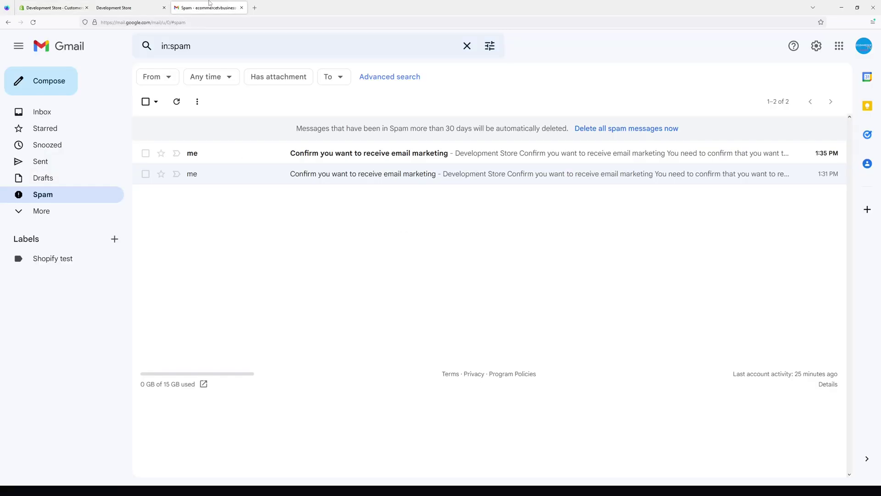
{"action": "mouse_move", "coordinate": [272, 152]}
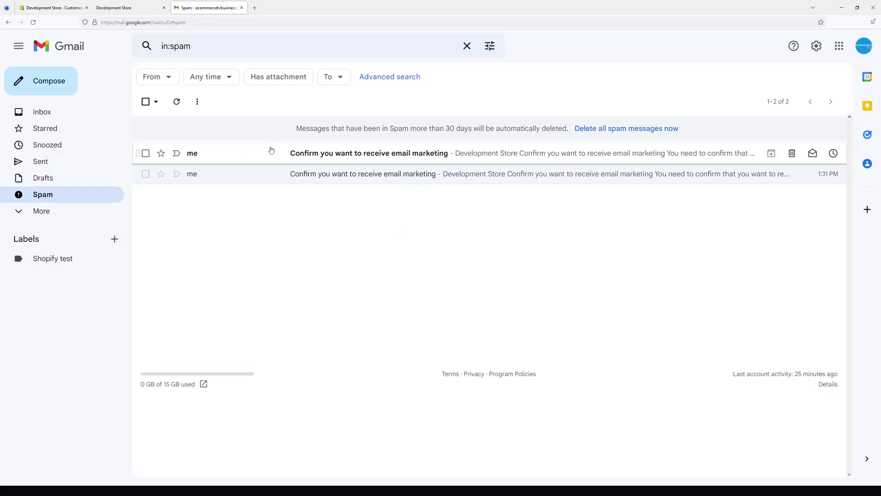
- Open the 'Confirm you want to receive email marketing' email, then return to admin Customers
{"action": "left_click", "coordinate": [338, 173]}
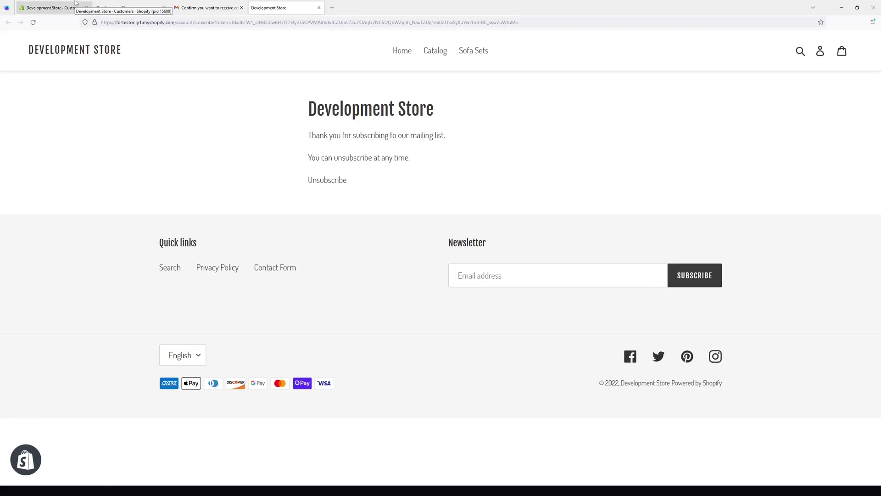
{"action": "left_click", "coordinate": [51, 8]}
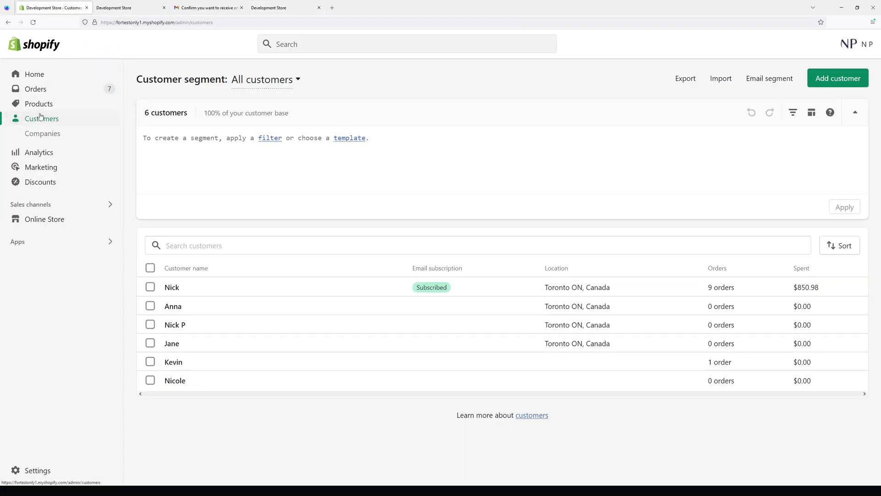